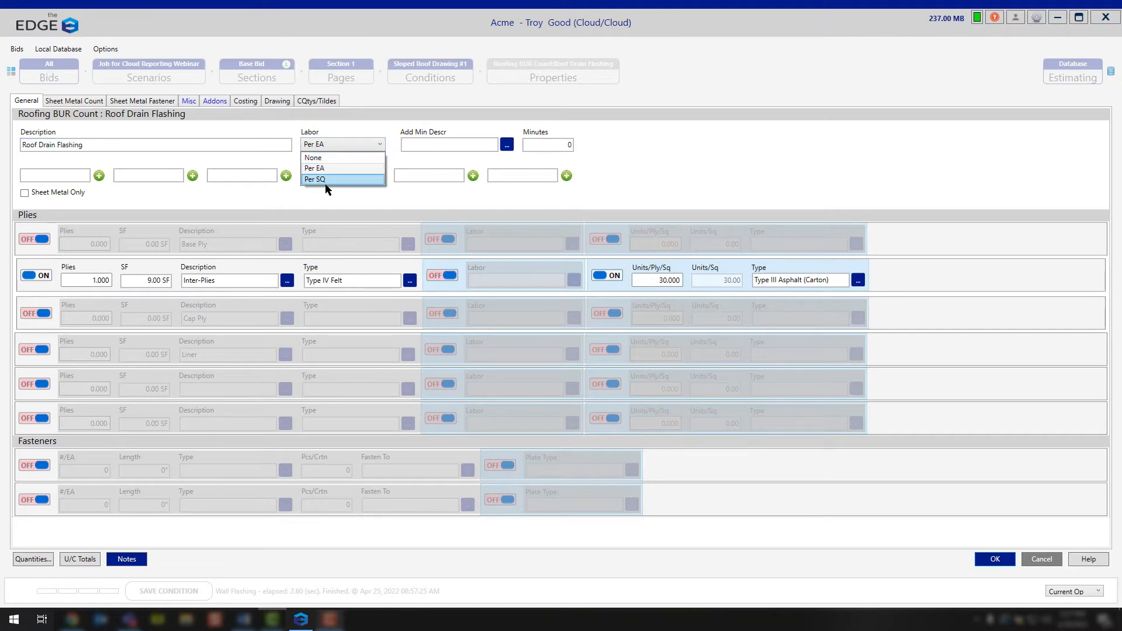
- Review the labor options, the Inter-Plies row's square footage and description, and the list of available ply types
click(402, 194)
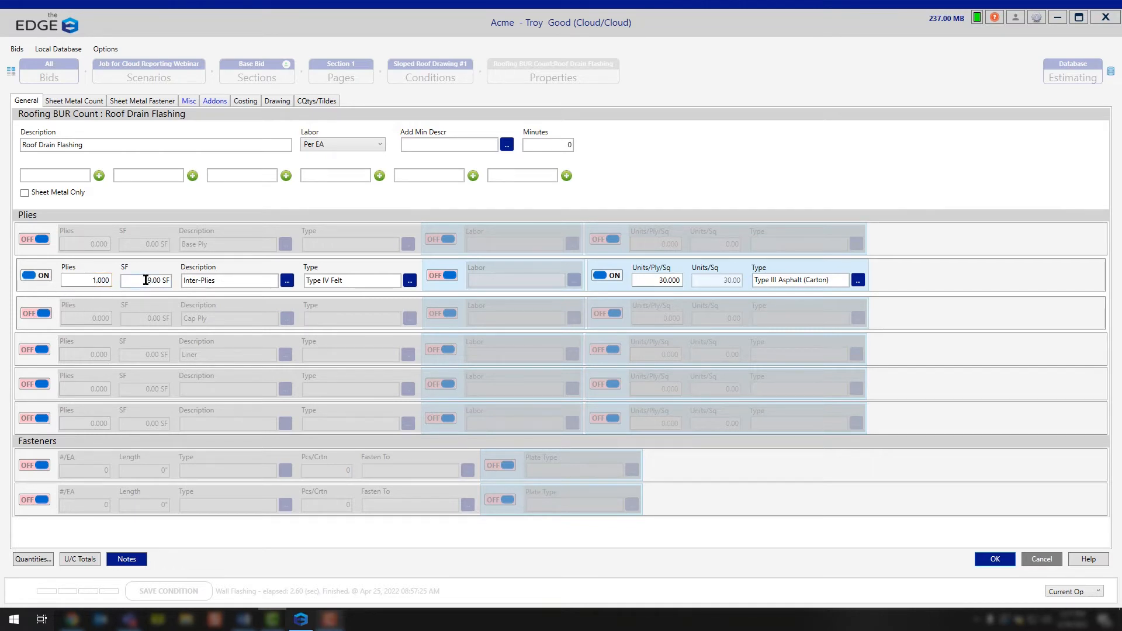
click(165, 281)
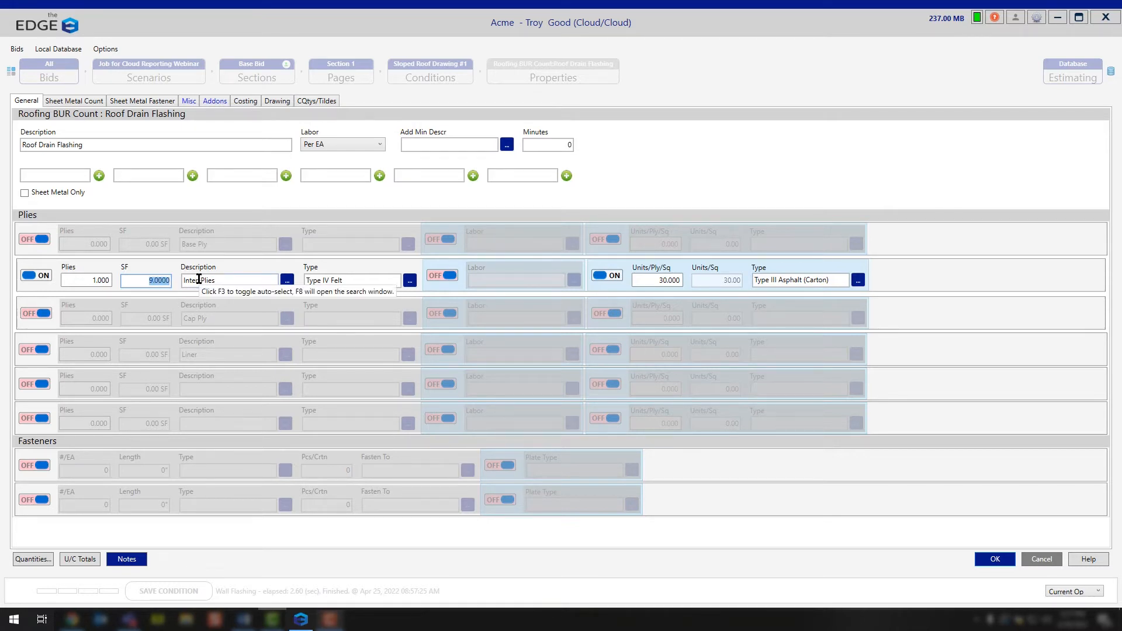
click(134, 285)
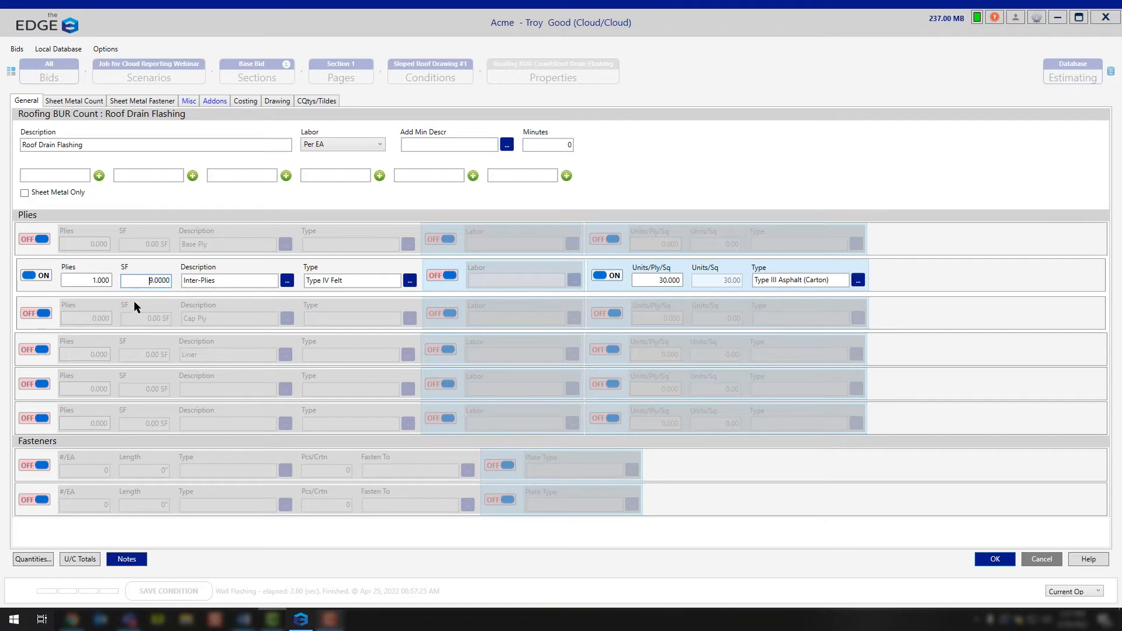
click(215, 281)
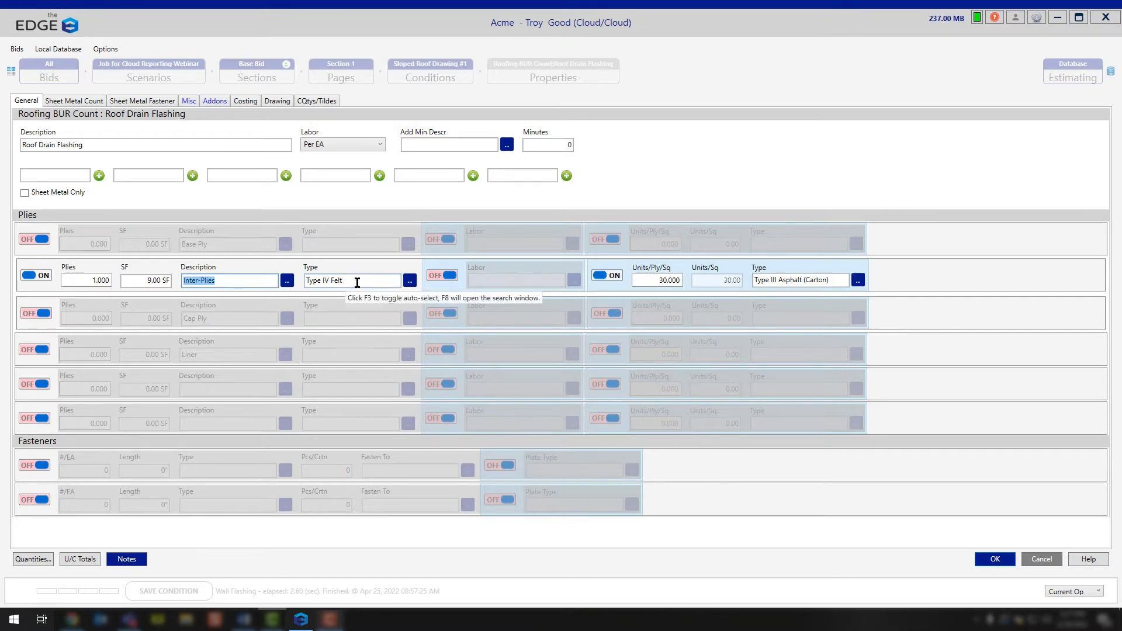
click(408, 281)
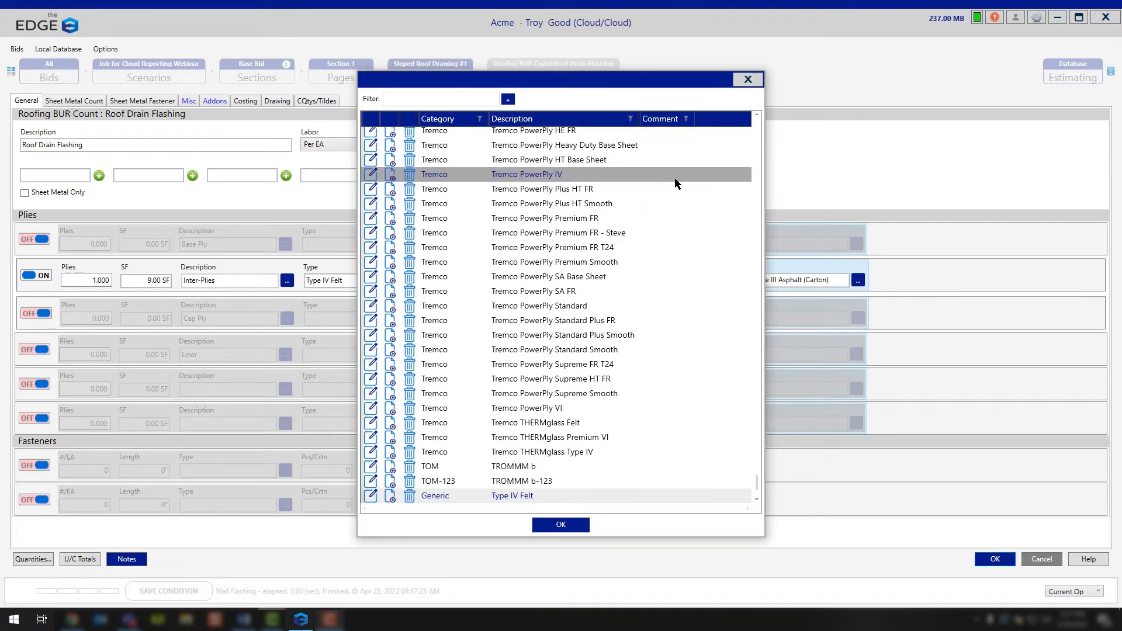
click(750, 81)
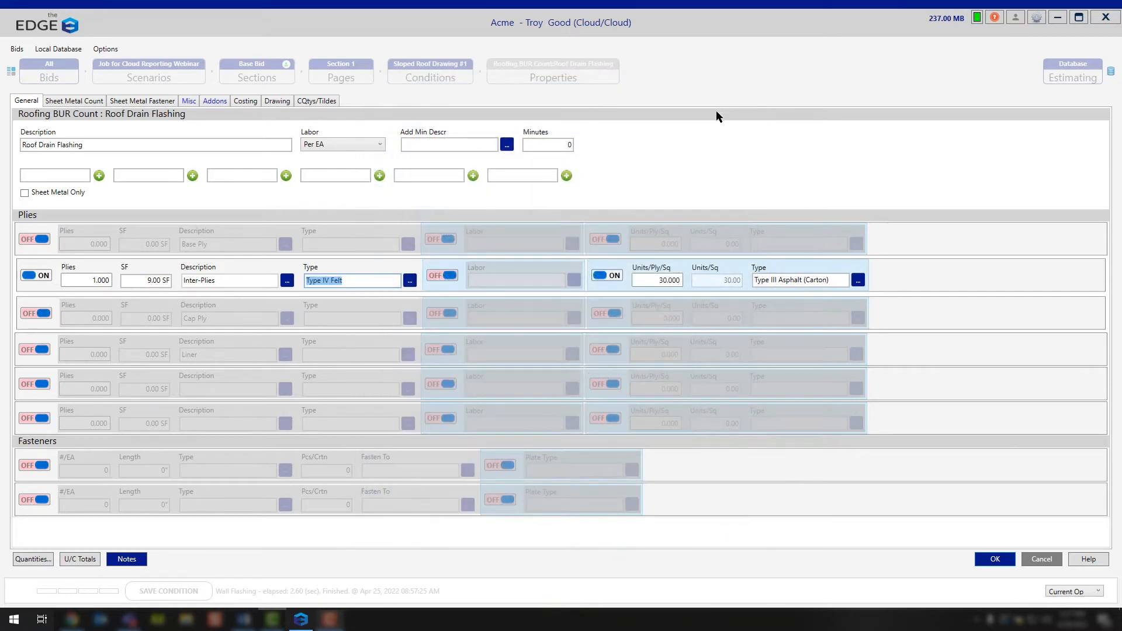
click(449, 276)
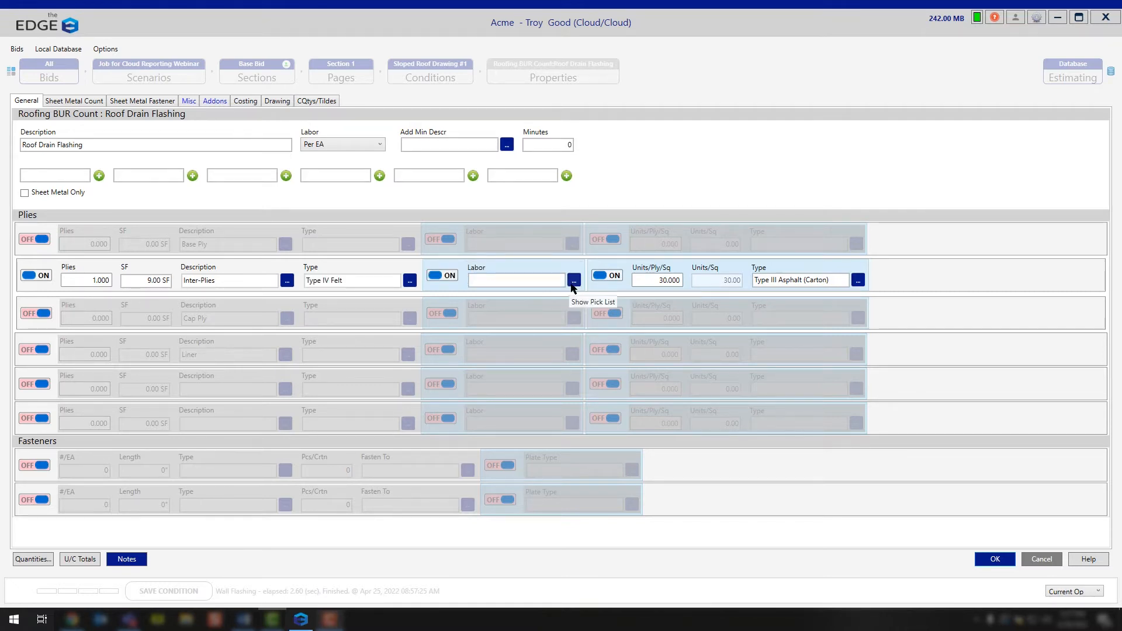
click(566, 287)
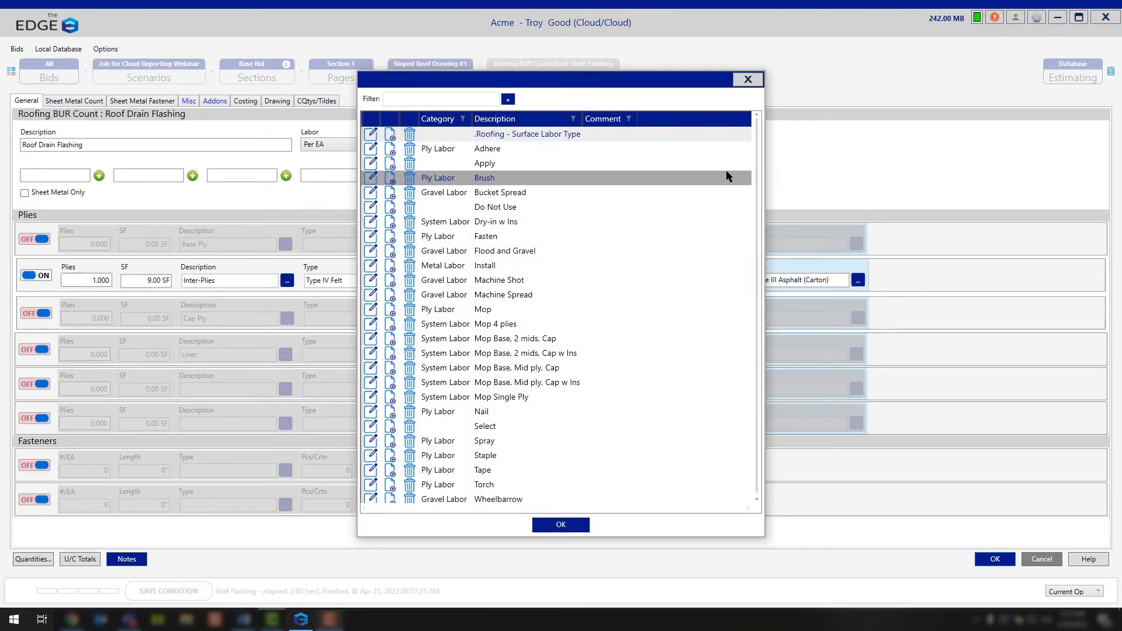
click(748, 79)
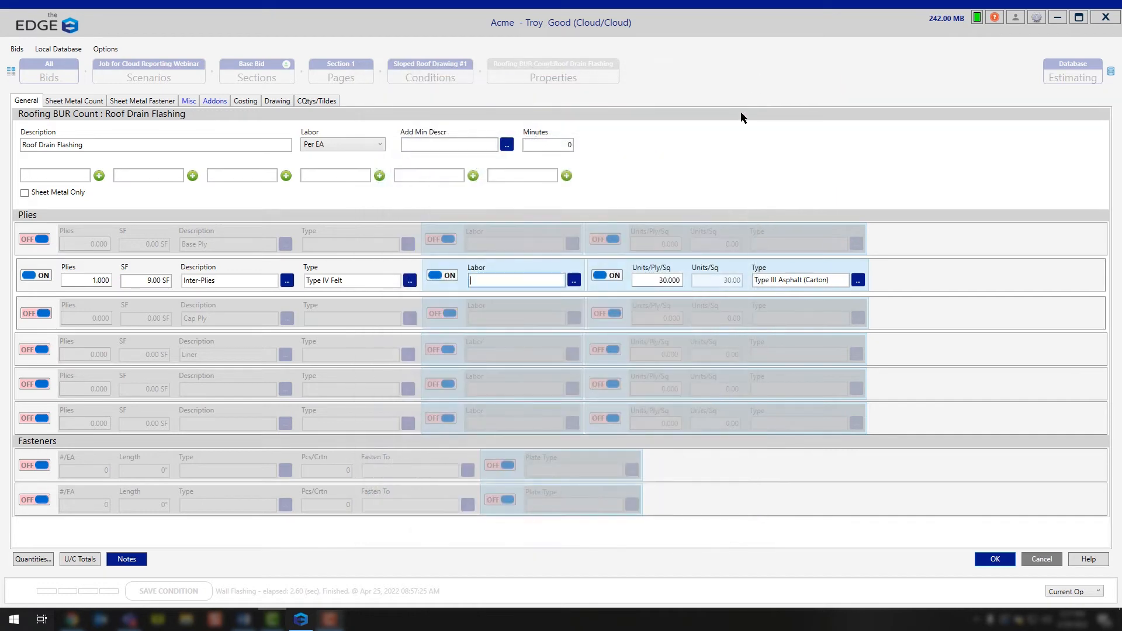
click(447, 276)
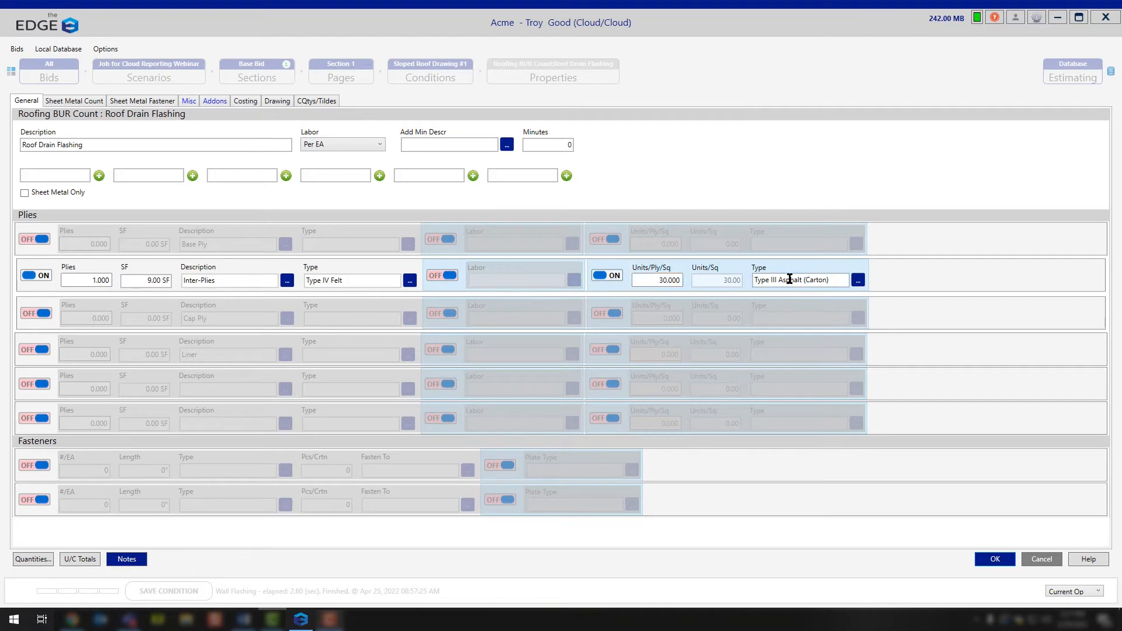
- Examine the Inter-Plies row's number of plies and its asphalt units per ply per square
click(644, 279)
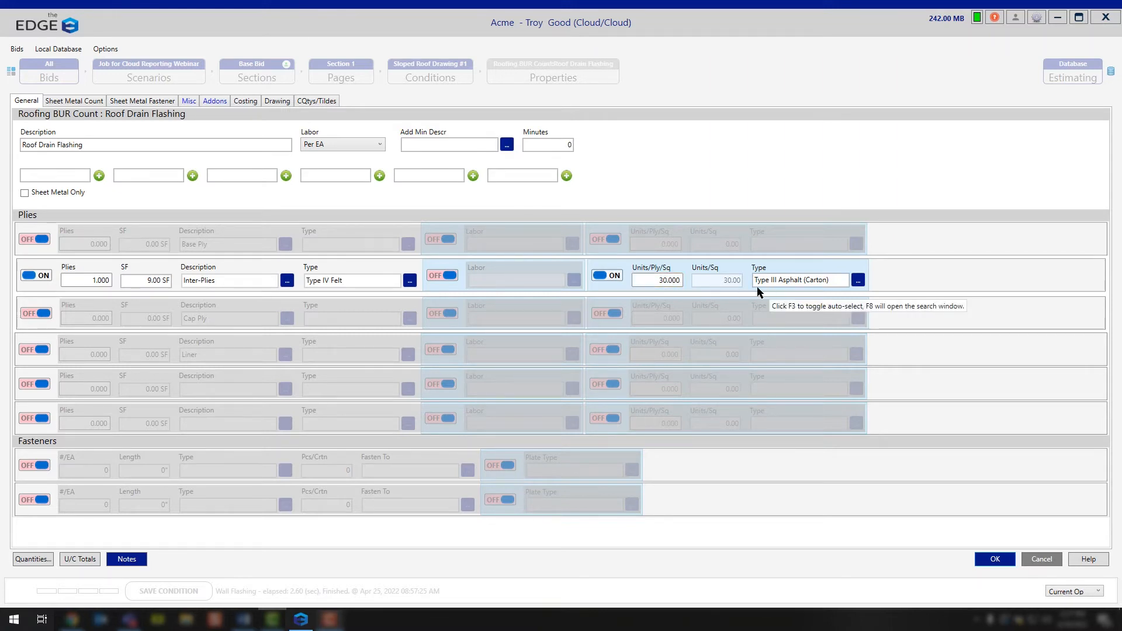
click(79, 280)
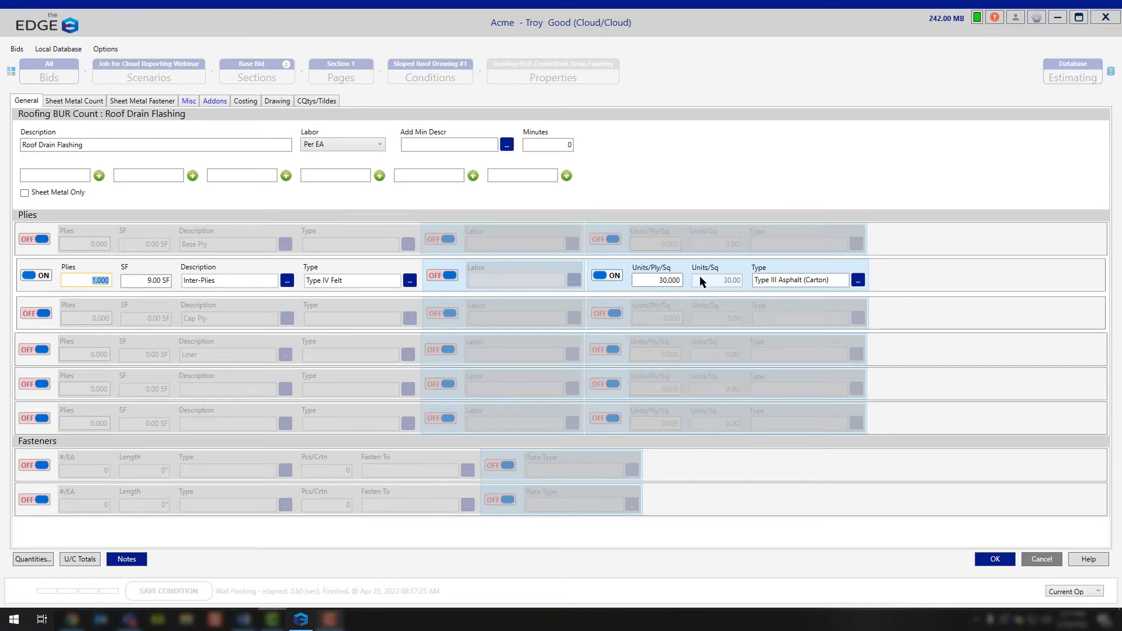
click(665, 280)
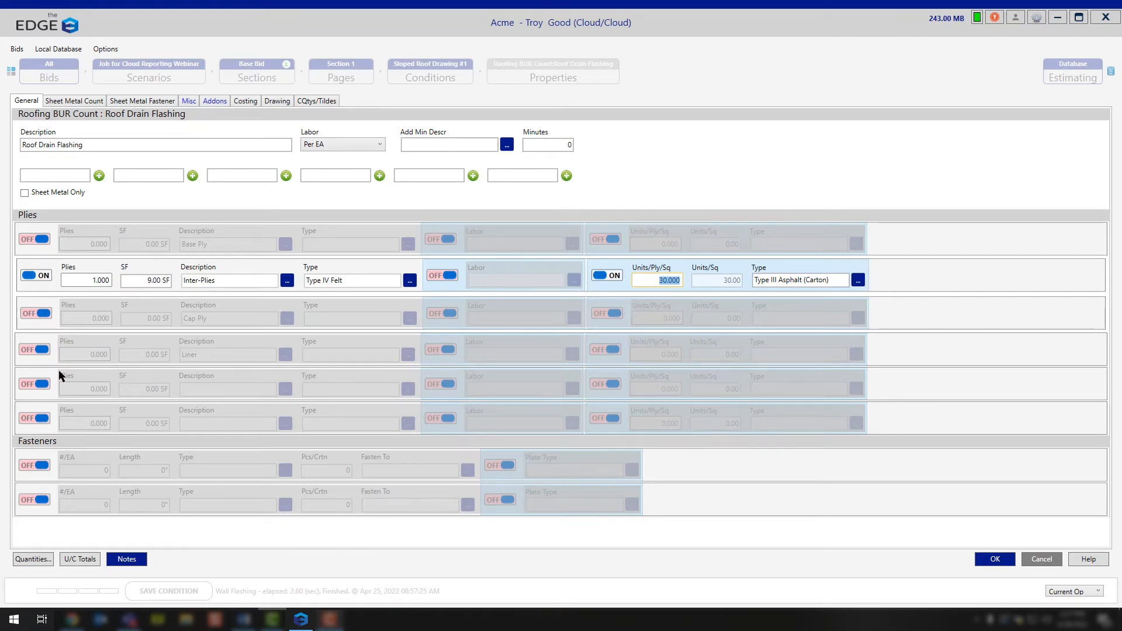
click(42, 466)
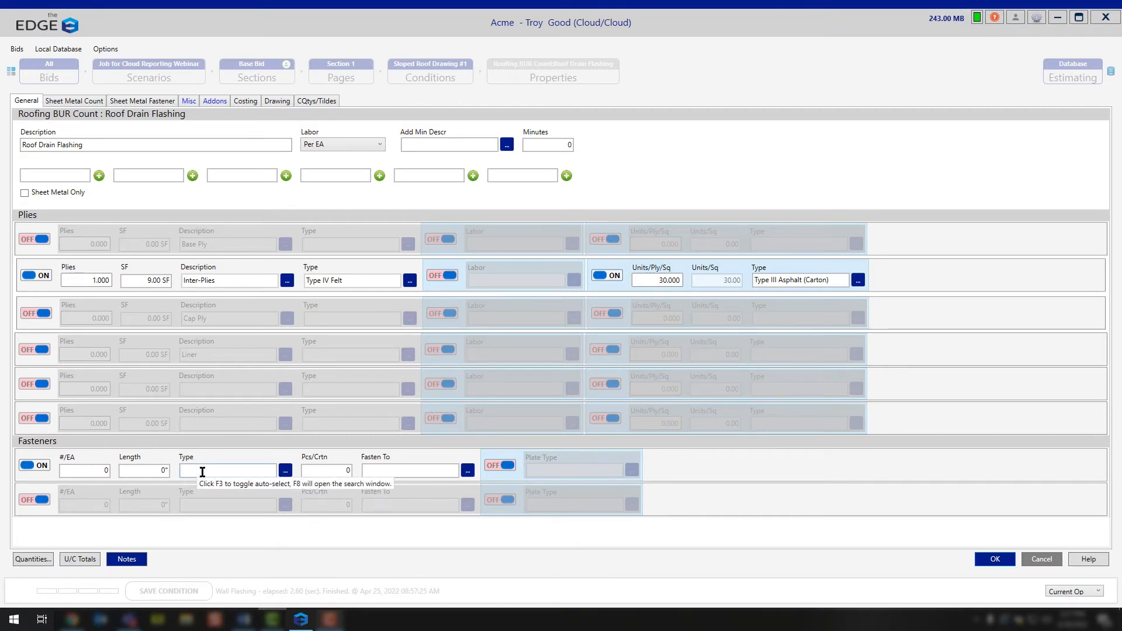
click(329, 472)
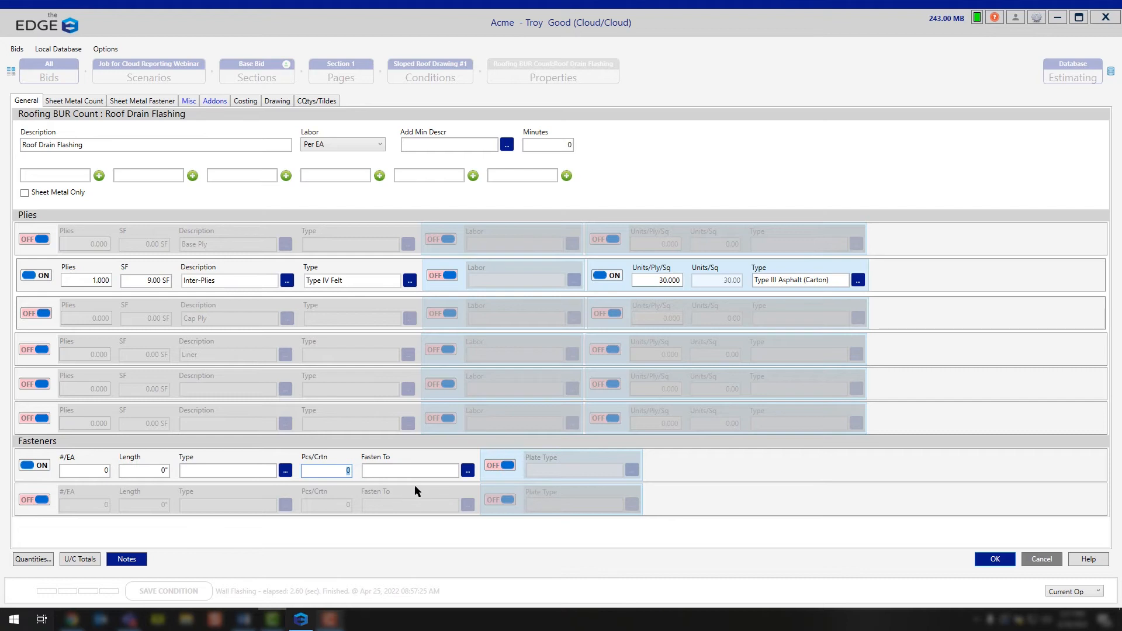
click(402, 467)
click(413, 471)
click(509, 468)
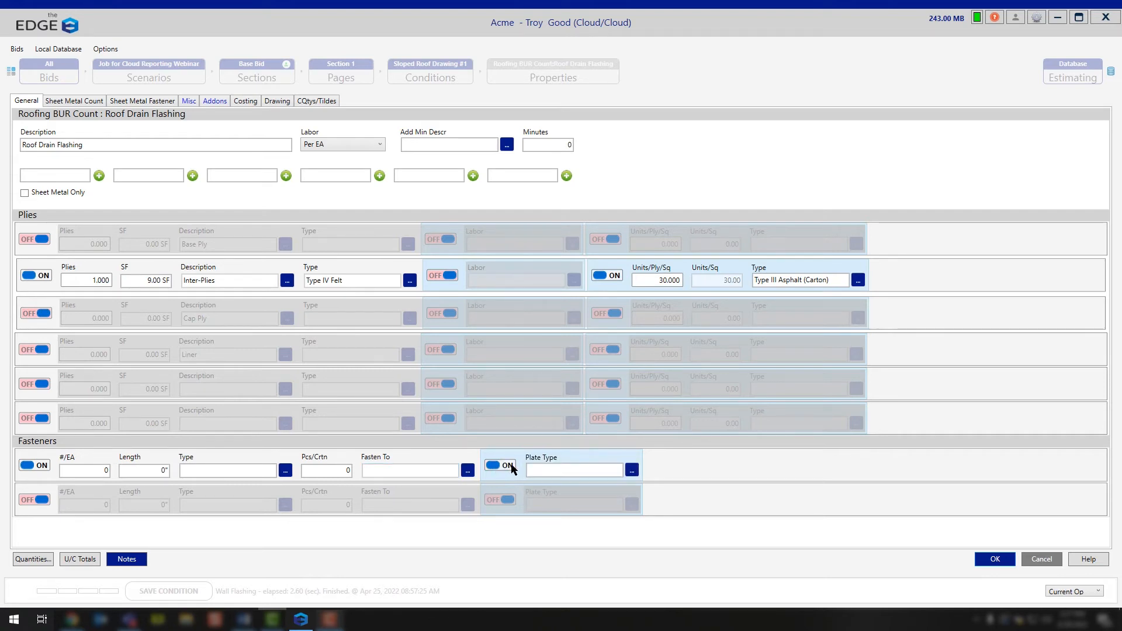
click(509, 466)
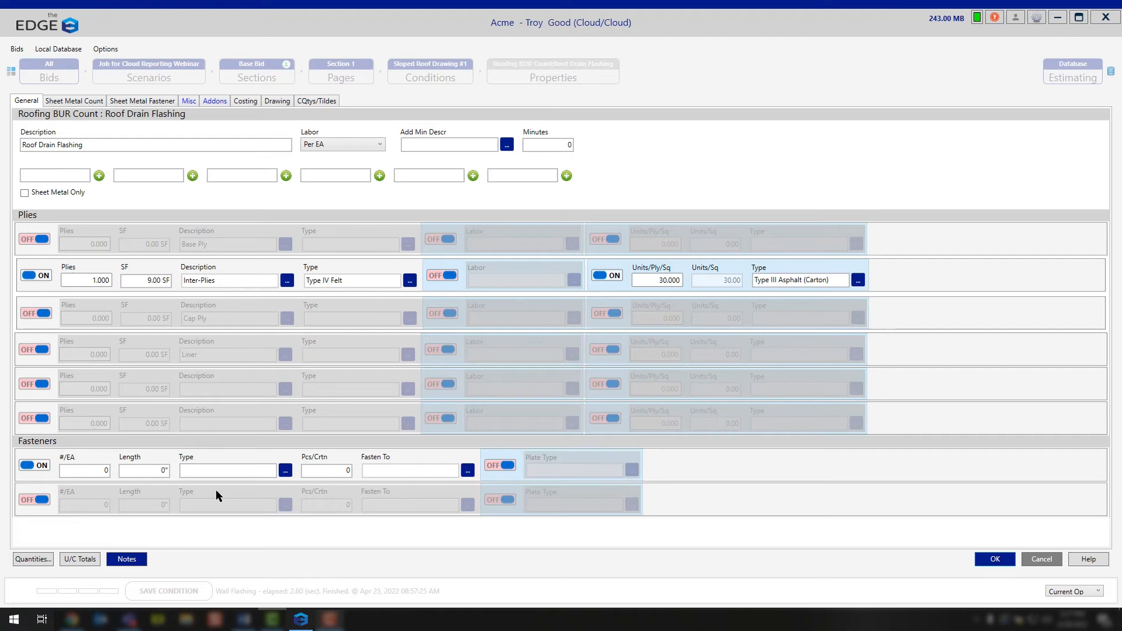
click(33, 467)
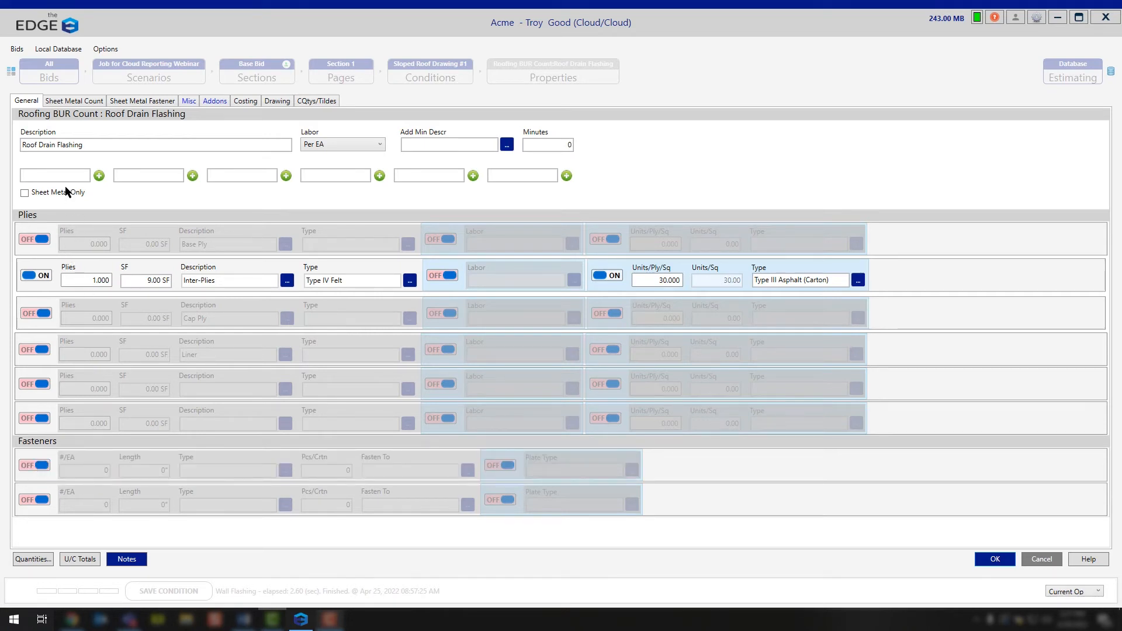
- Enable the first sheet metal count item for the roof drain flashing and set its stretchout to 18 inches
click(73, 102)
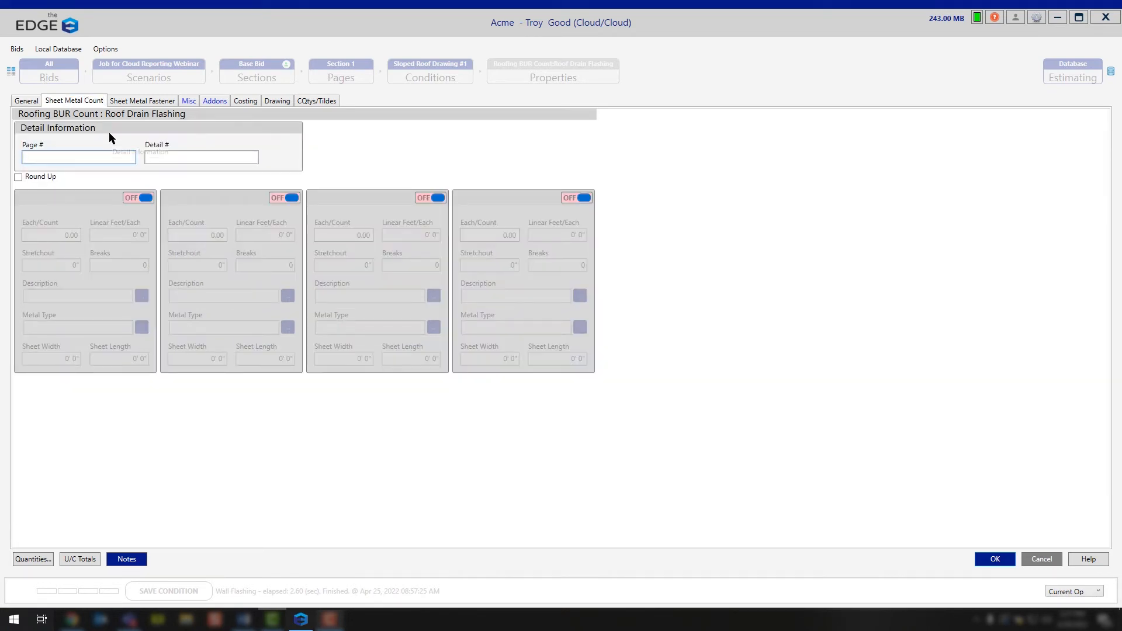
click(141, 199)
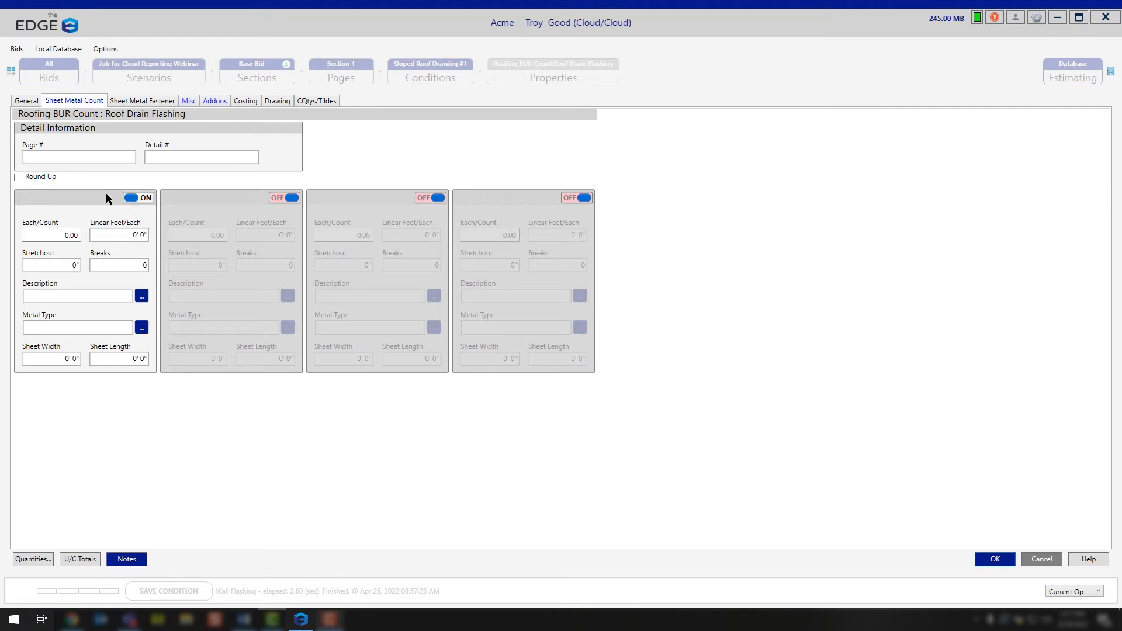
click(61, 266)
click(124, 268)
click(60, 267)
text(18)
- Describe the first sheet metal item as Downspout and choose 24 Ga. Prefinished Galv. as its metal type
click(514, 310)
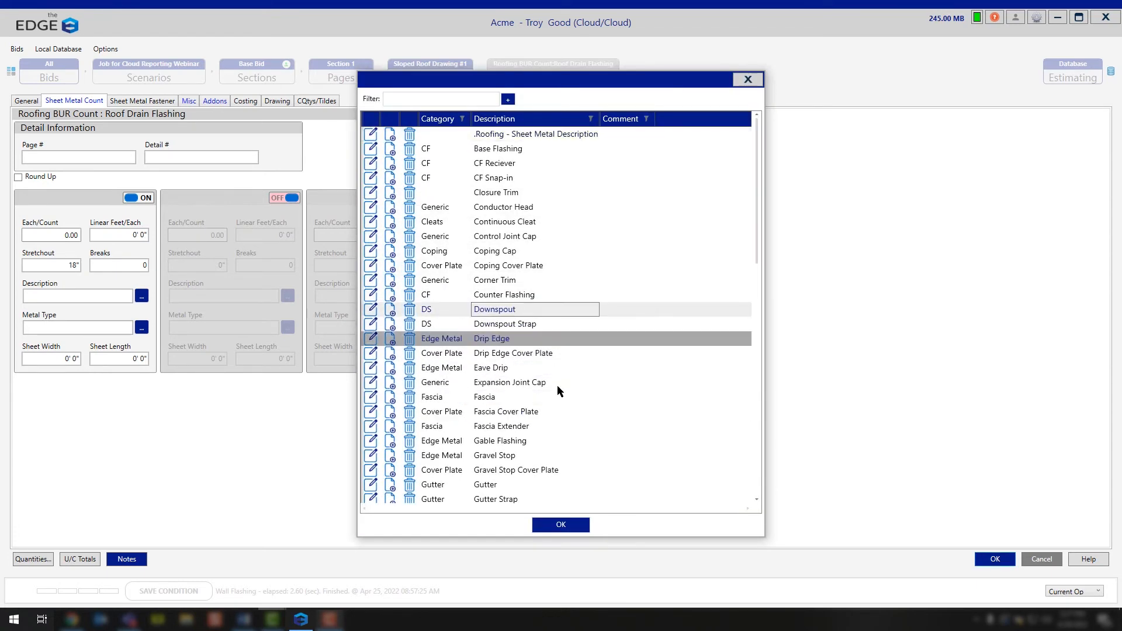
click(563, 525)
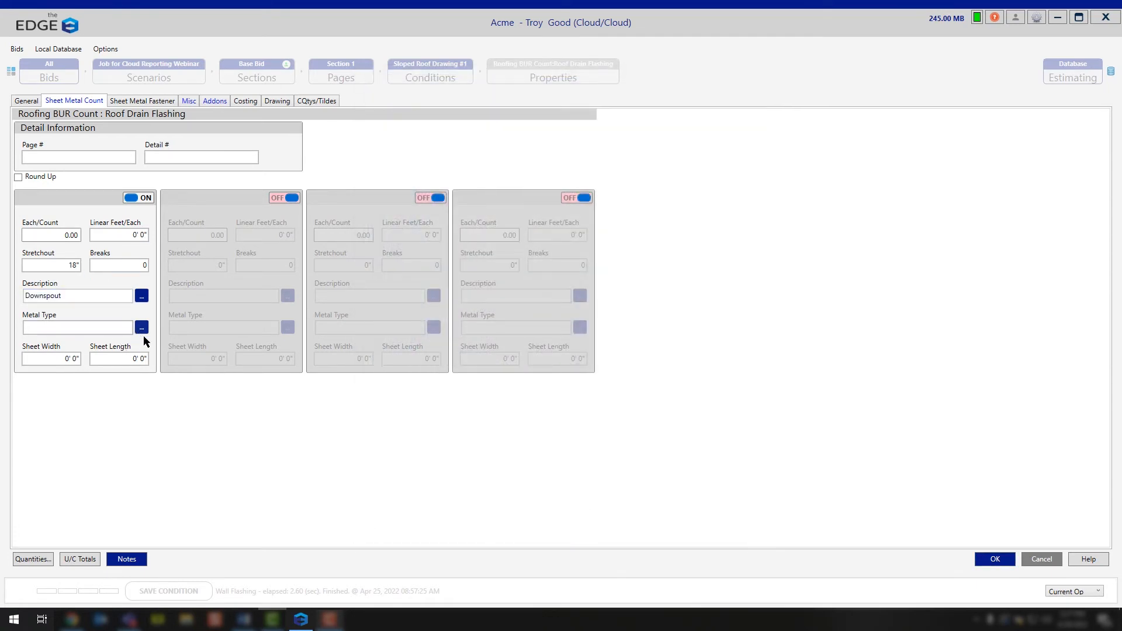
click(141, 327)
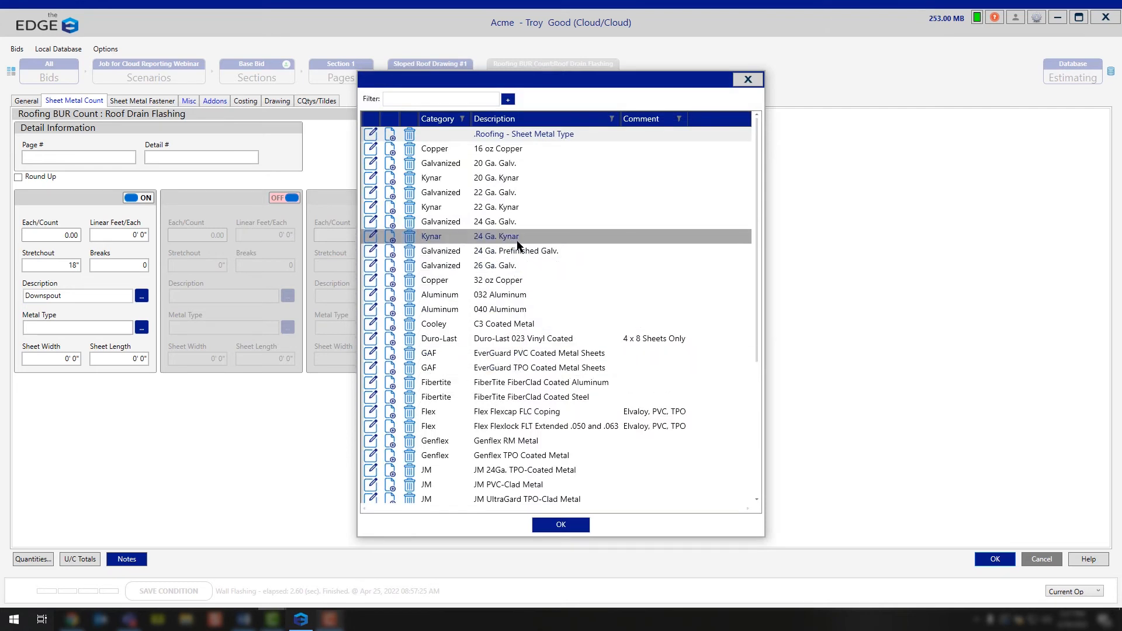
click(518, 251)
click(563, 524)
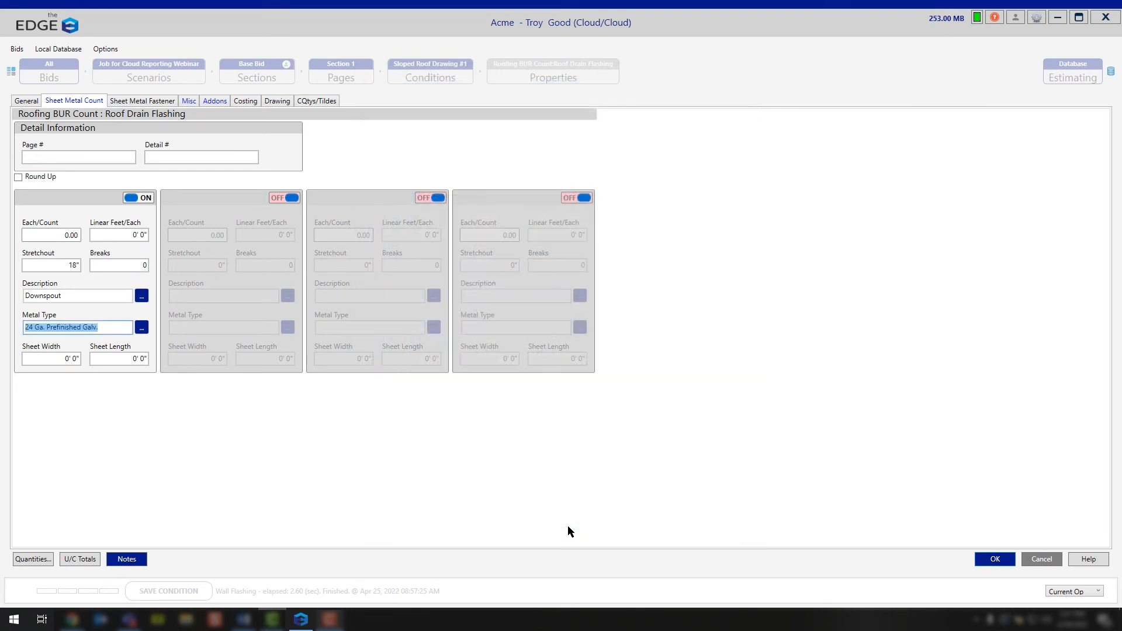
- Set the downspout's sheet width to 4 feet and its sheet length to 1 foot
click(52, 360)
text(4)
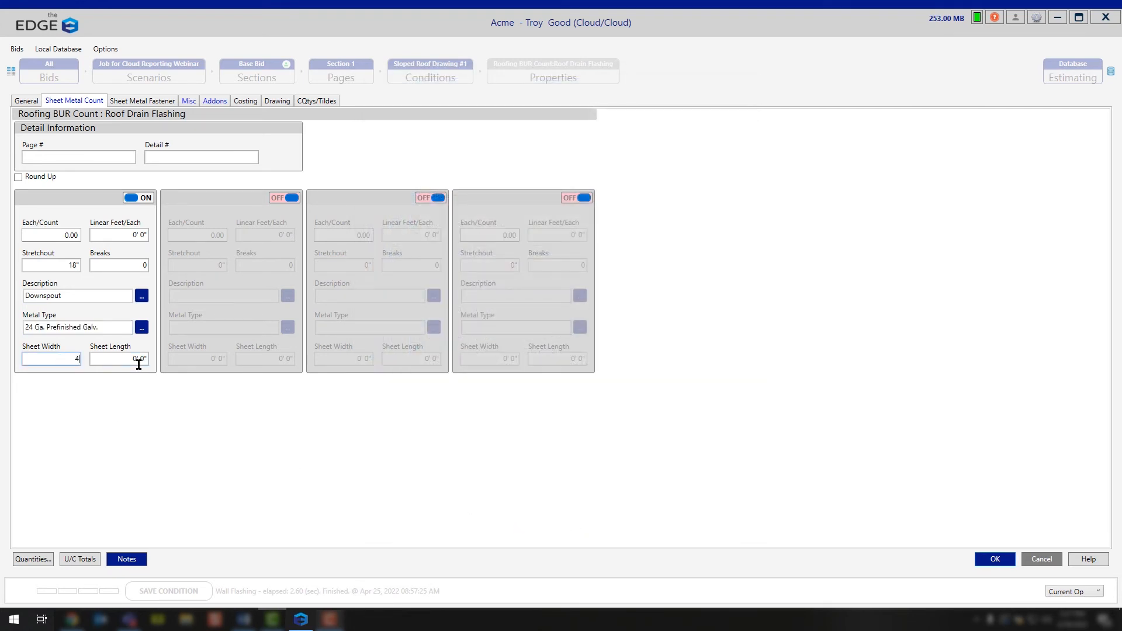
key(Tab)
key(BackSpace)
click(121, 362)
- Set the downspout's quantity per count to 1 and its linear feet per each to 10 feet
click(76, 236)
text(1)
click(116, 233)
text(10)
key(Tab)
click(47, 236)
click(127, 238)
click(26, 233)
click(130, 235)
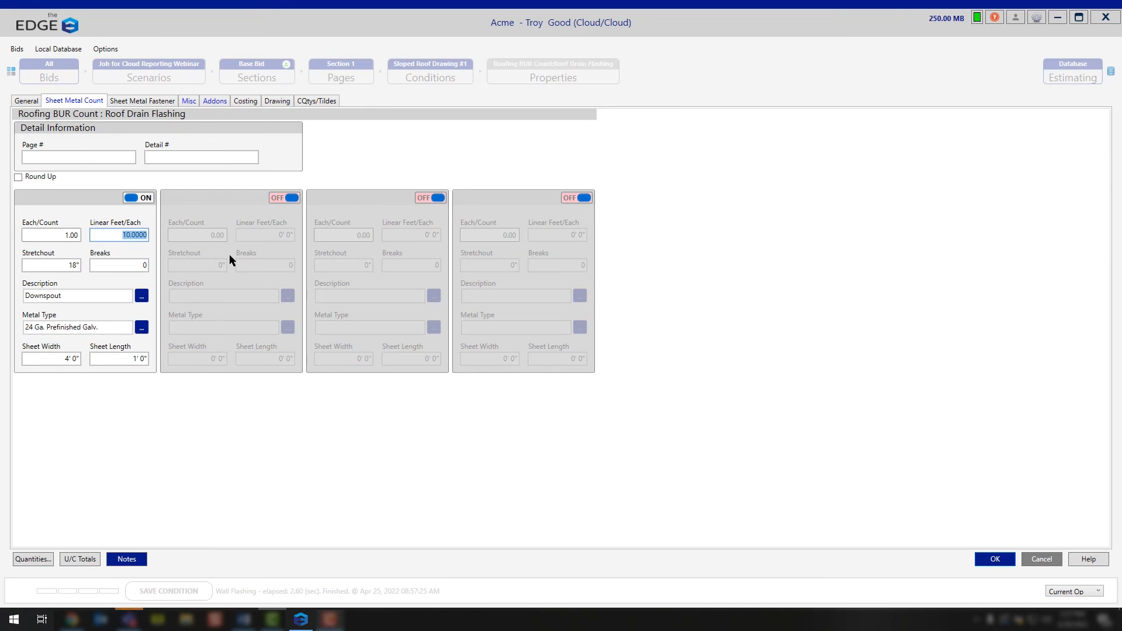
click(293, 198)
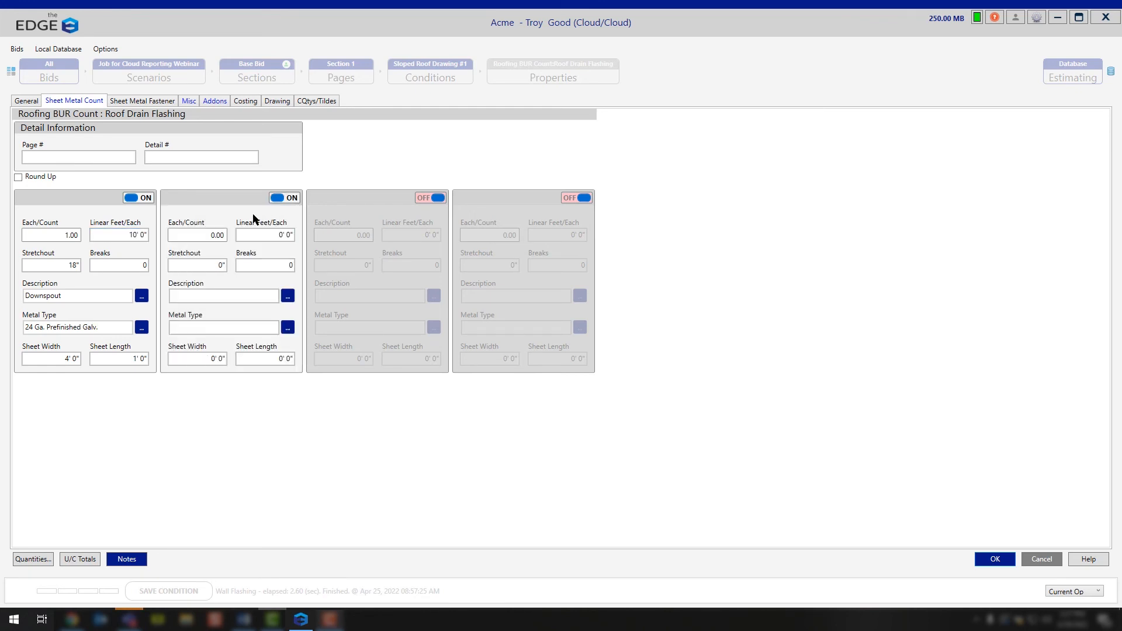
click(202, 231)
click(279, 236)
key(Tab)
click(236, 327)
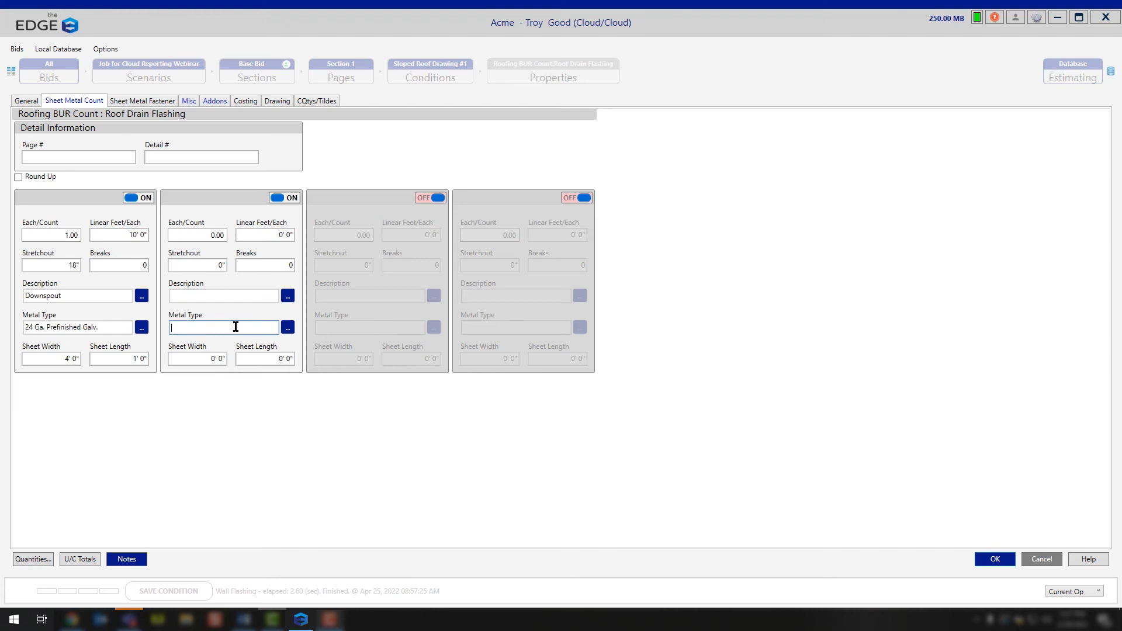
click(217, 356)
click(271, 358)
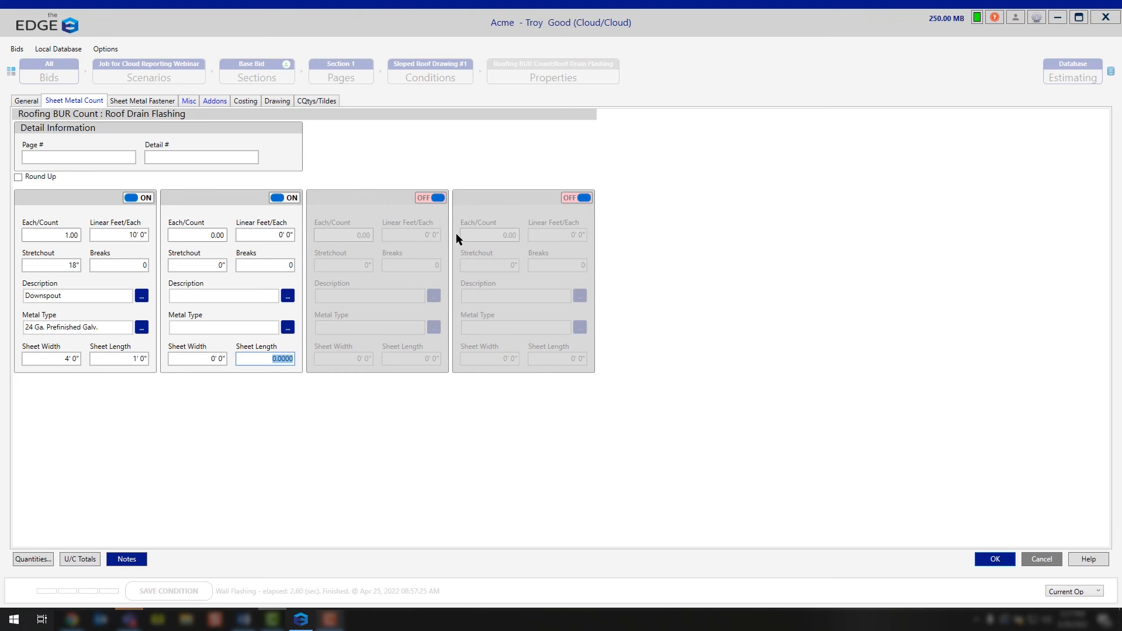
click(281, 199)
click(280, 199)
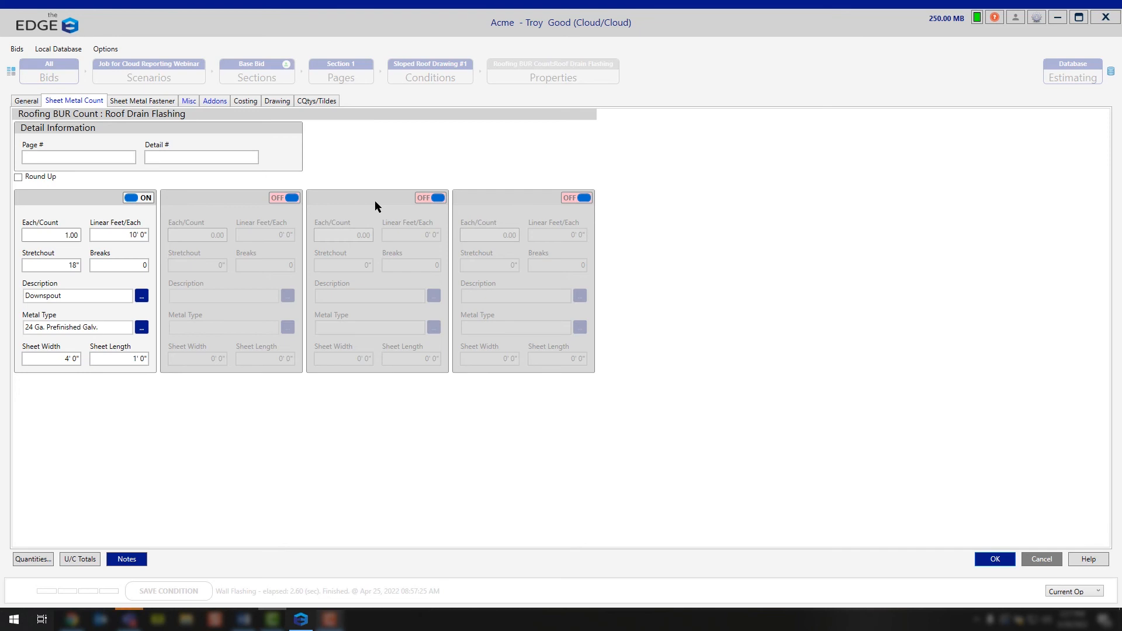
- Enable the downspout's sheet metal fastener with a number of 4 and a length of 1/8 inch
click(152, 103)
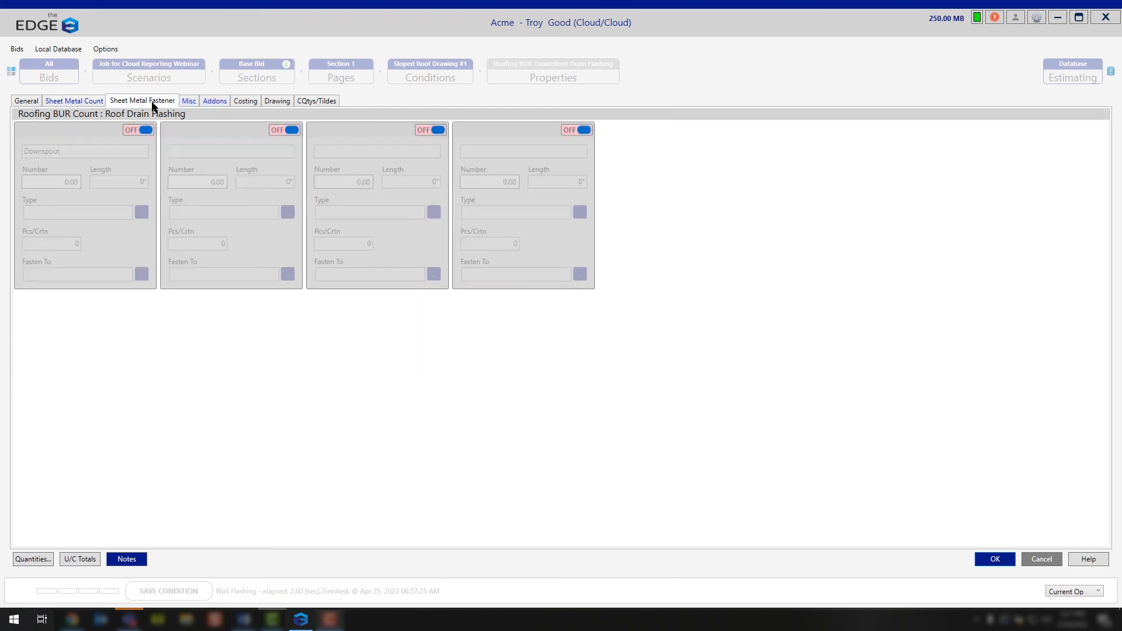
click(143, 131)
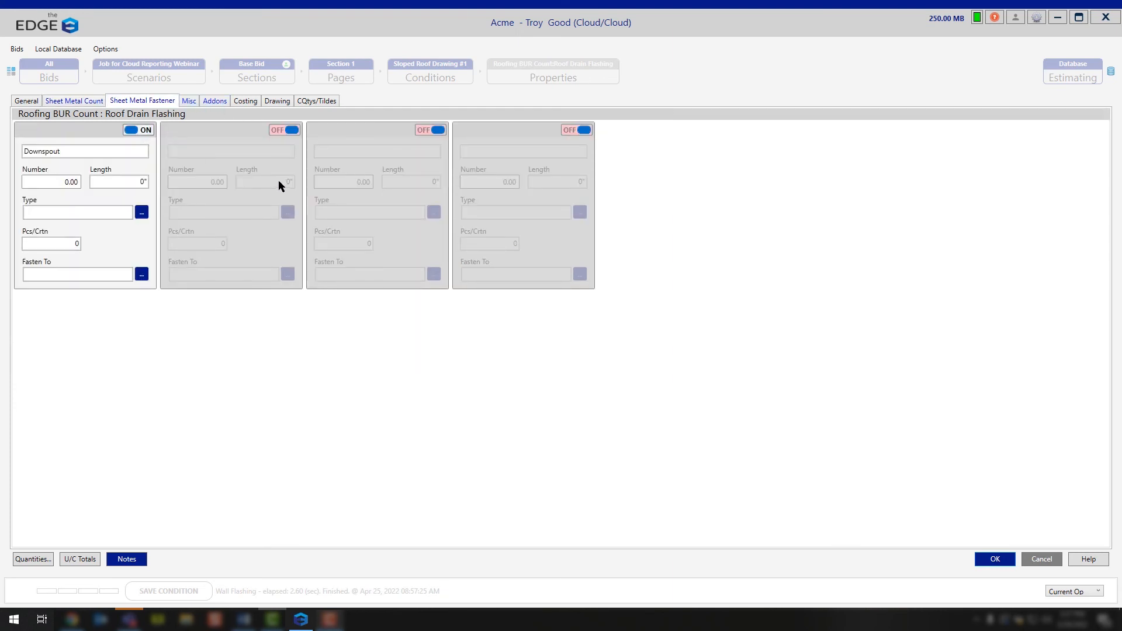
click(59, 186)
click(107, 264)
click(137, 183)
text(.125)
- Choose Pop Rivet as the downspout fastener's type and set its pieces per carton to 100
click(89, 251)
click(144, 214)
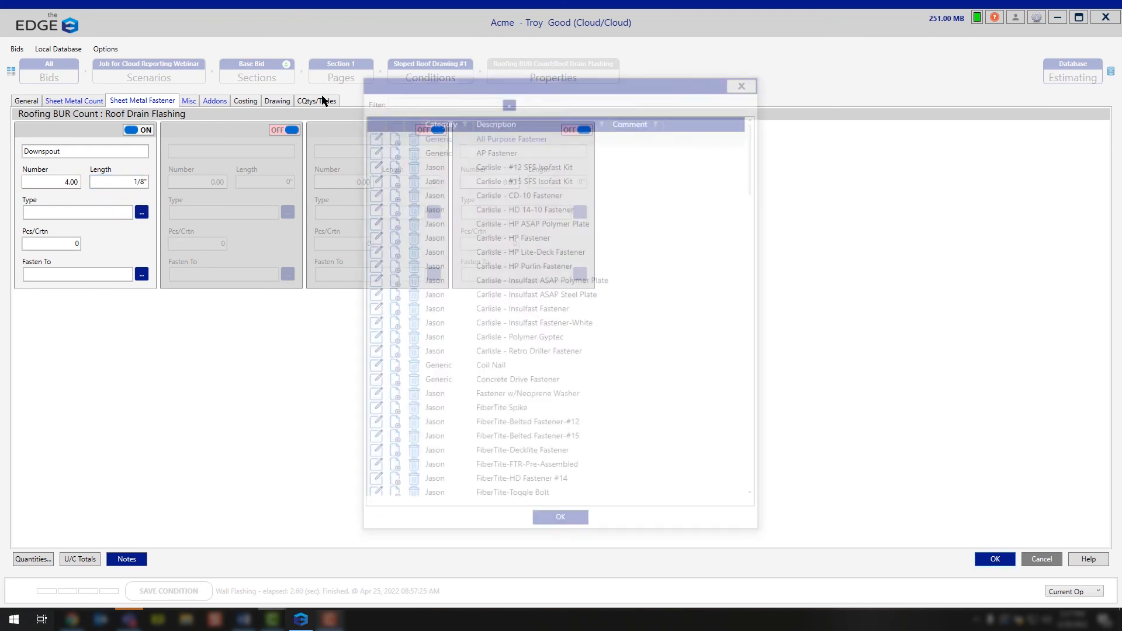
text(pop)
double_click(514, 136)
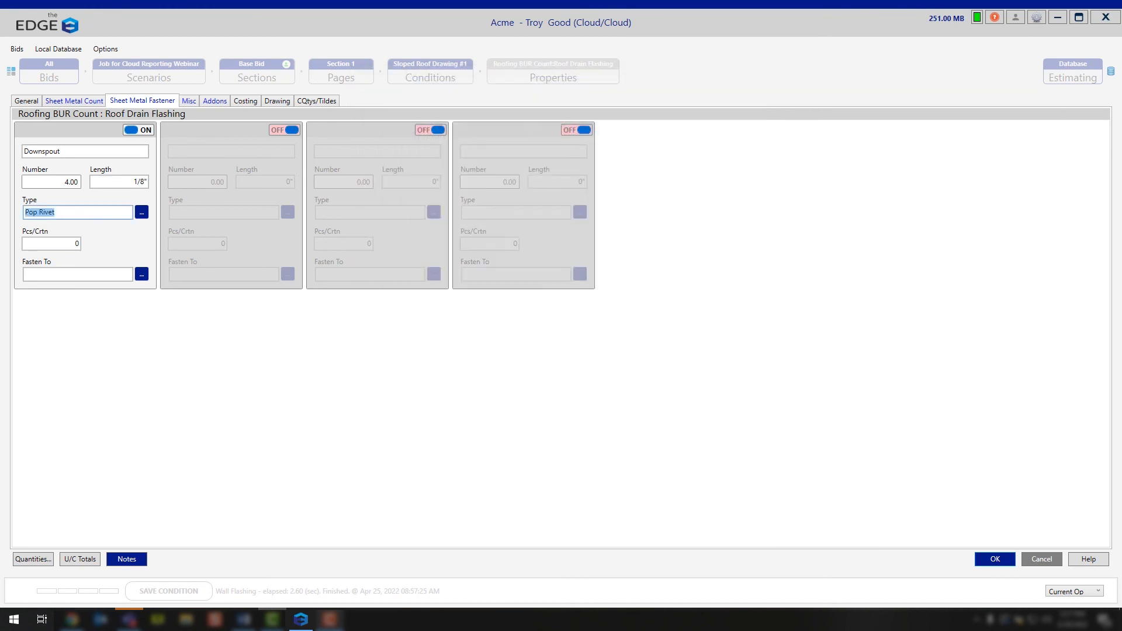
click(72, 245)
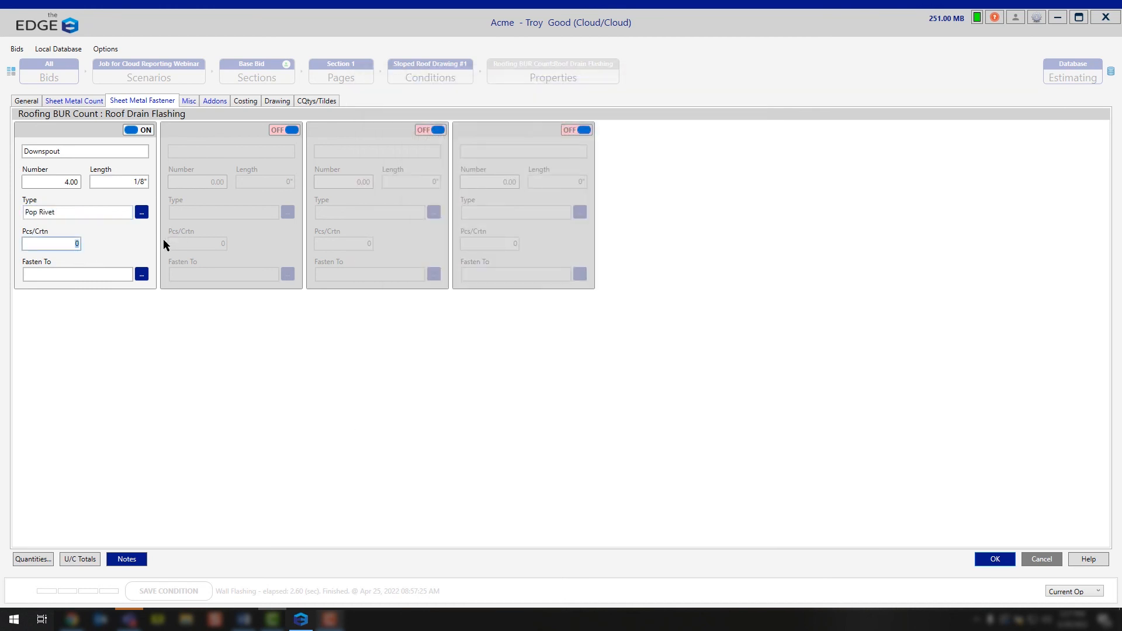
text(100)
click(135, 246)
- Check the downspout's description against its sheet metal count entry, and return to the sheet metal fastener settings
drag(71, 152, 11, 155)
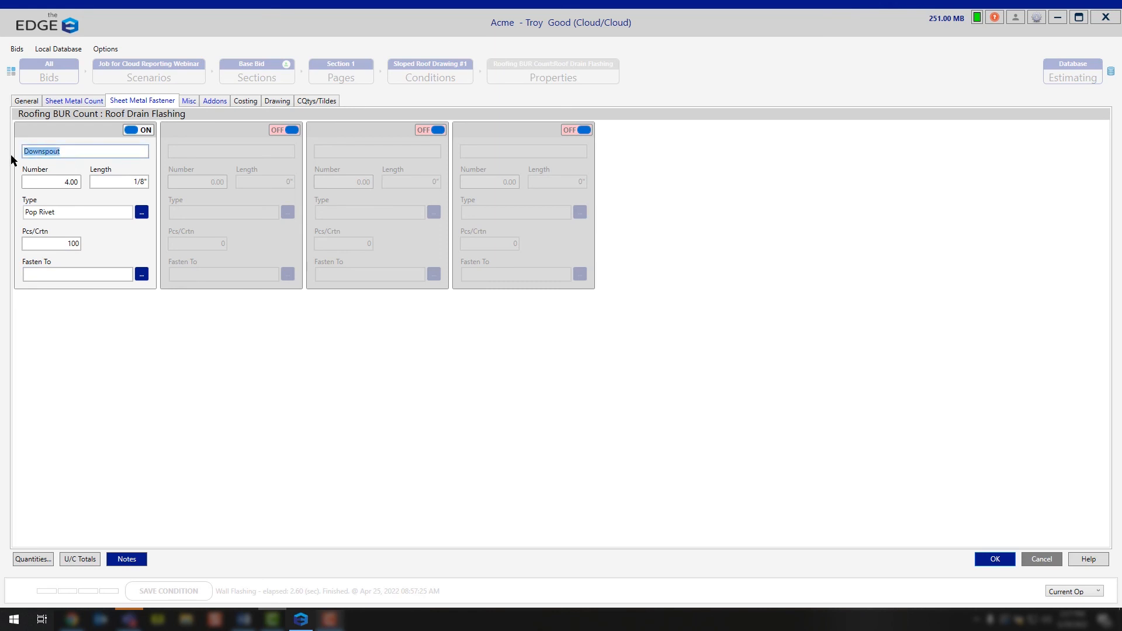
click(84, 100)
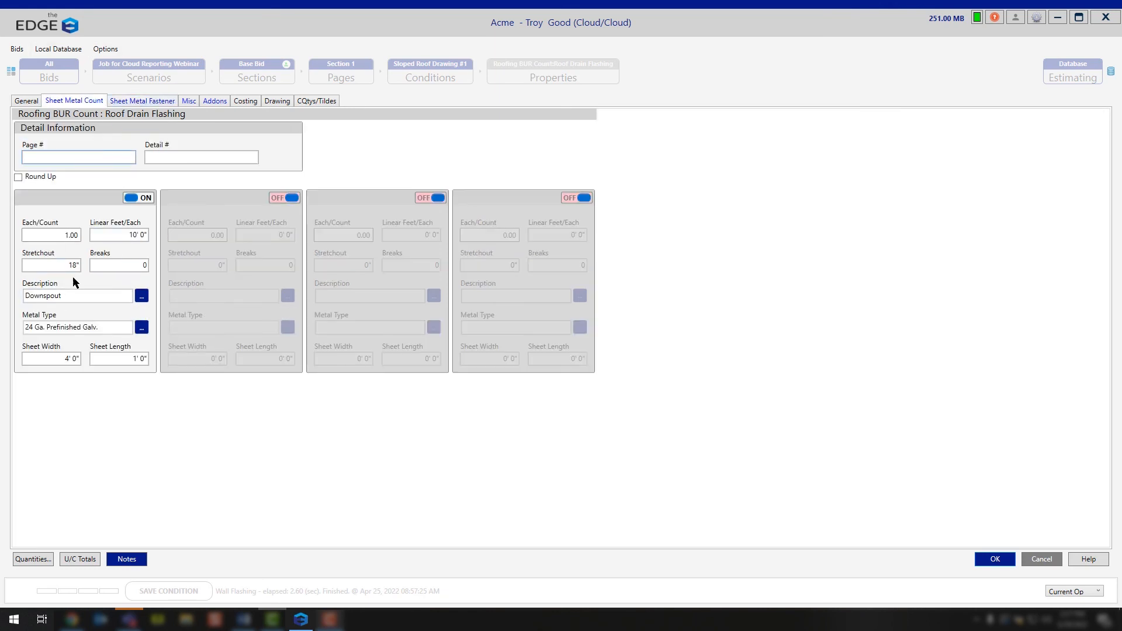
click(126, 102)
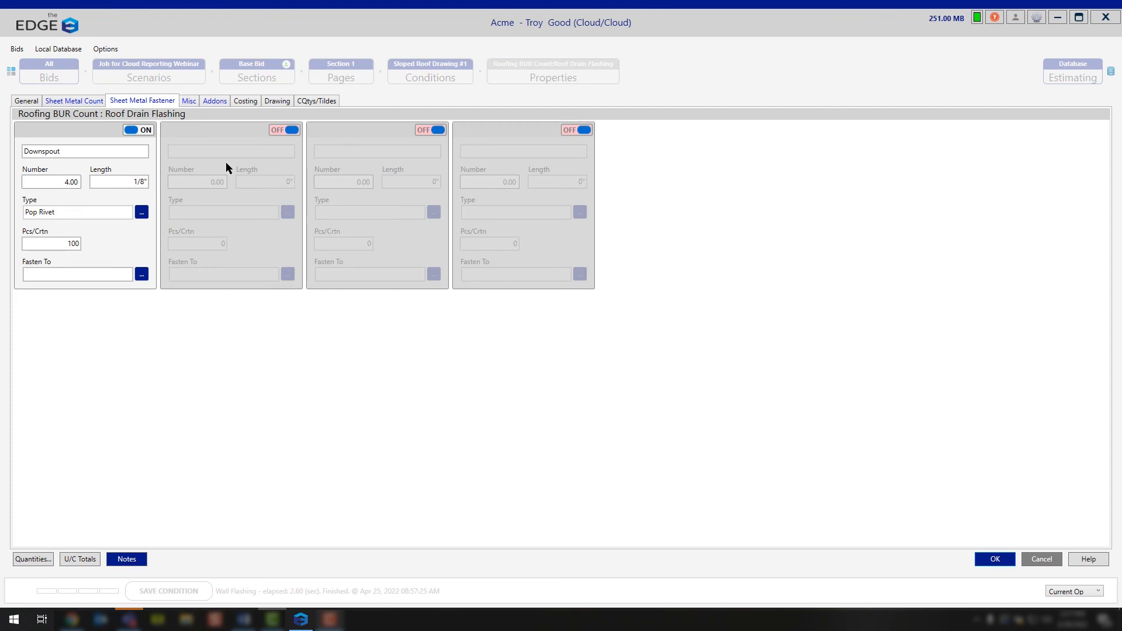
click(285, 130)
click(439, 130)
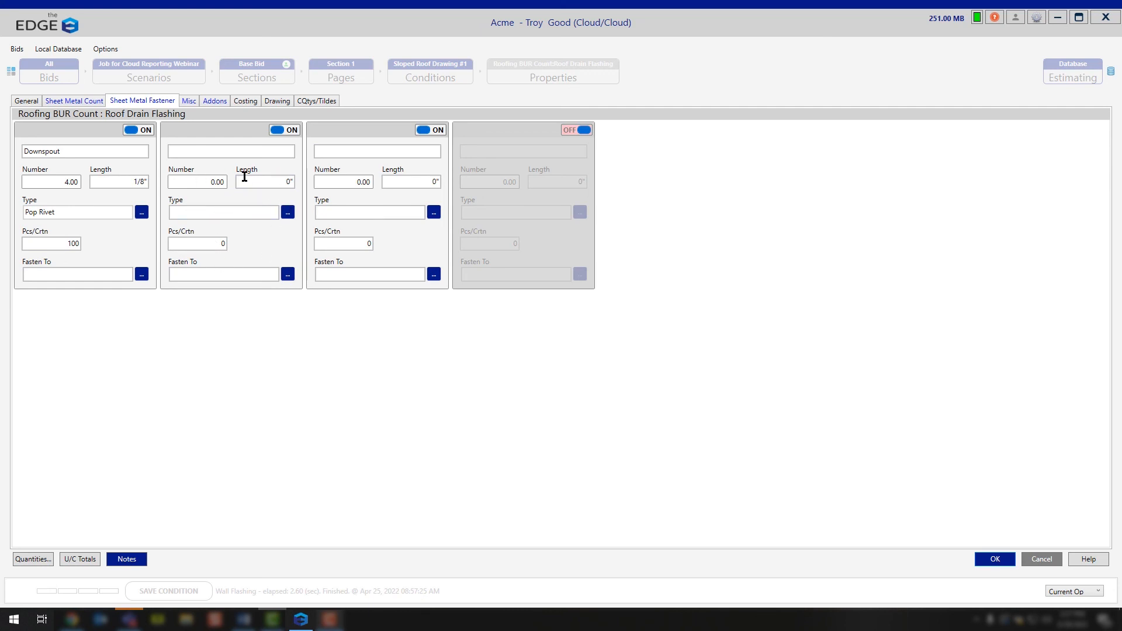
click(286, 130)
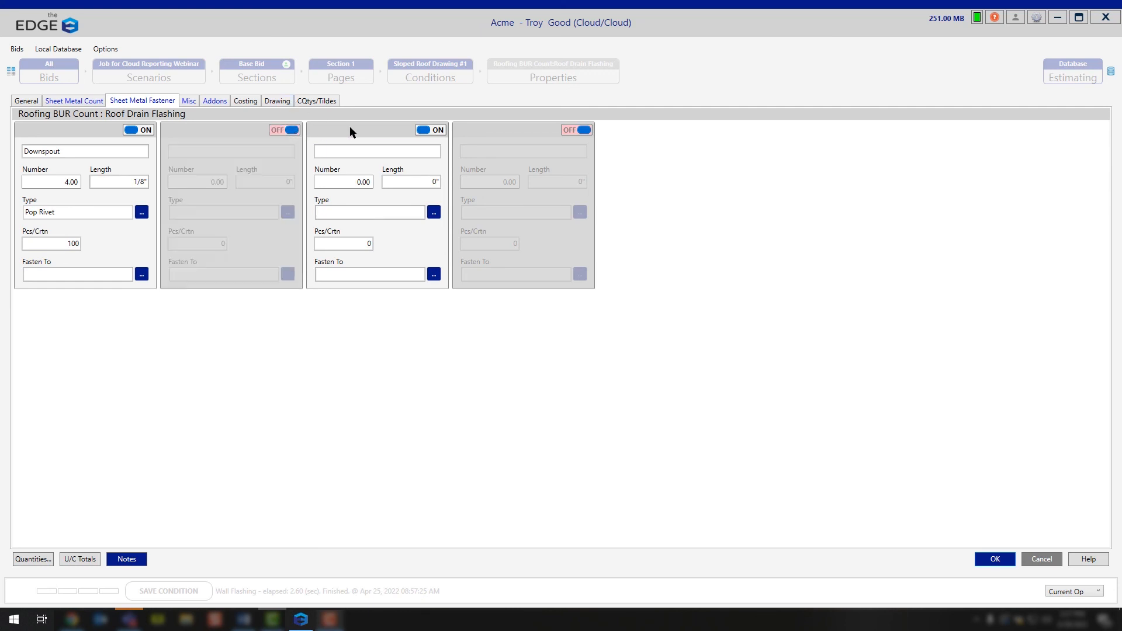
click(441, 131)
- Open the Roof Drain Flashing condition's miscellaneous items
click(191, 103)
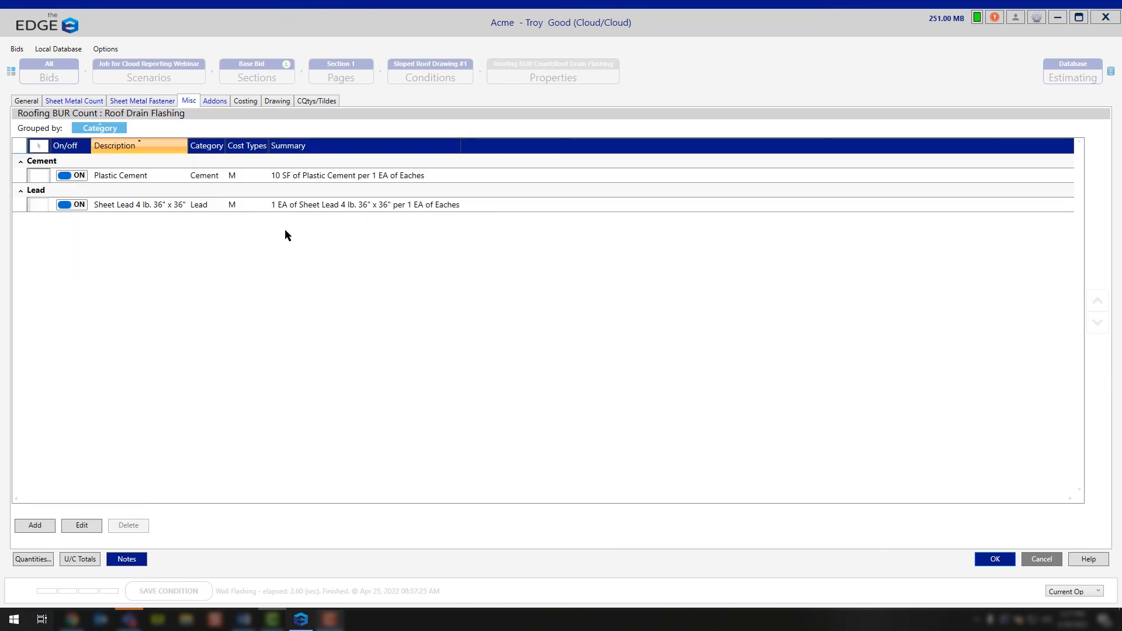